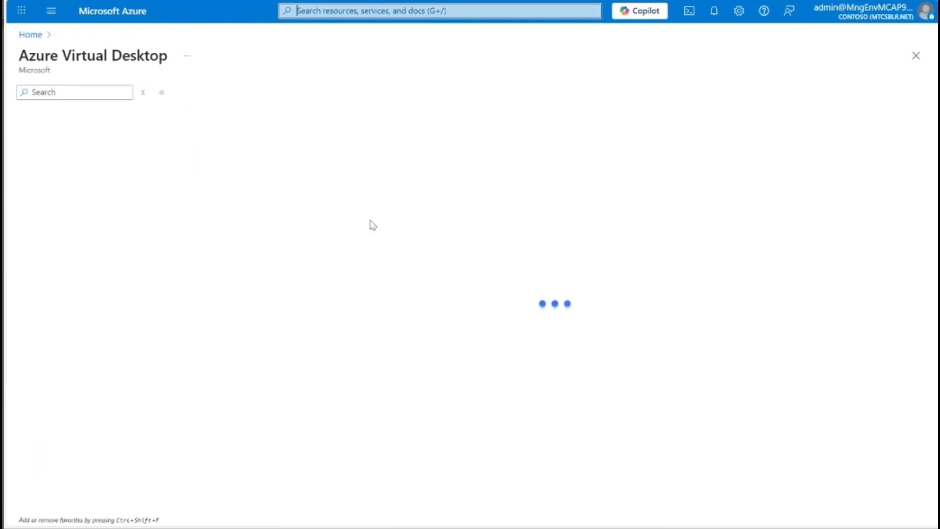
Step: From Host pools, start creating host pool avddemo and view the preferred app group type choices
{"action": "left_click", "coordinate": [90, 173]}
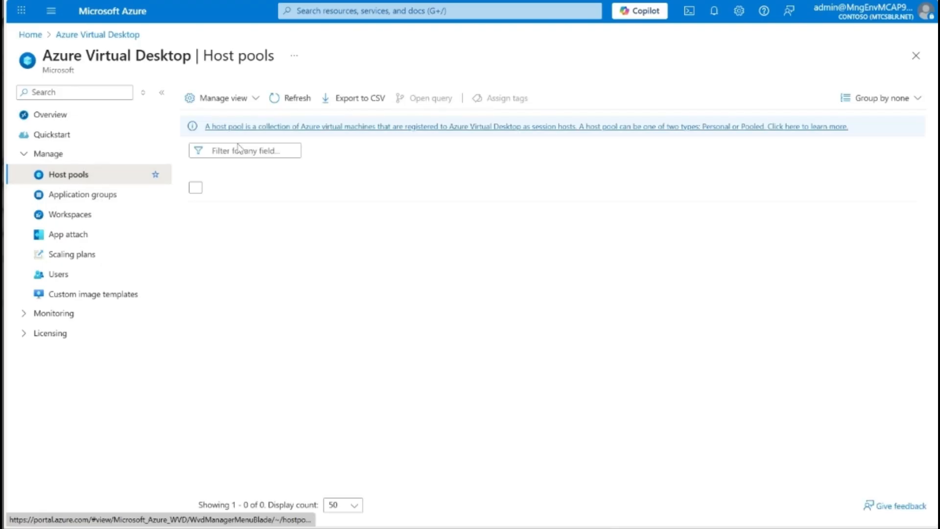
{"action": "left_click", "coordinate": [195, 100]}
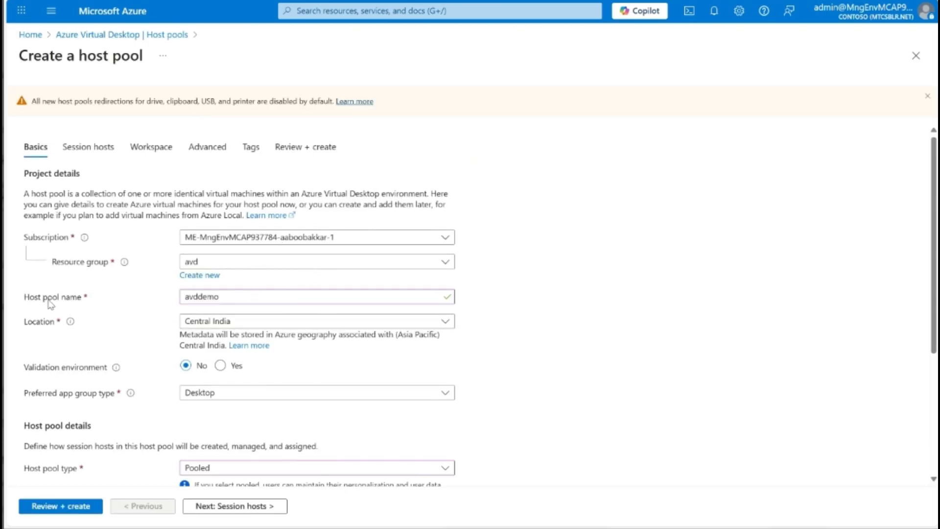
{"action": "scroll", "coordinate": [109, 374], "scroll_direction": "down", "scroll_amount": 4}
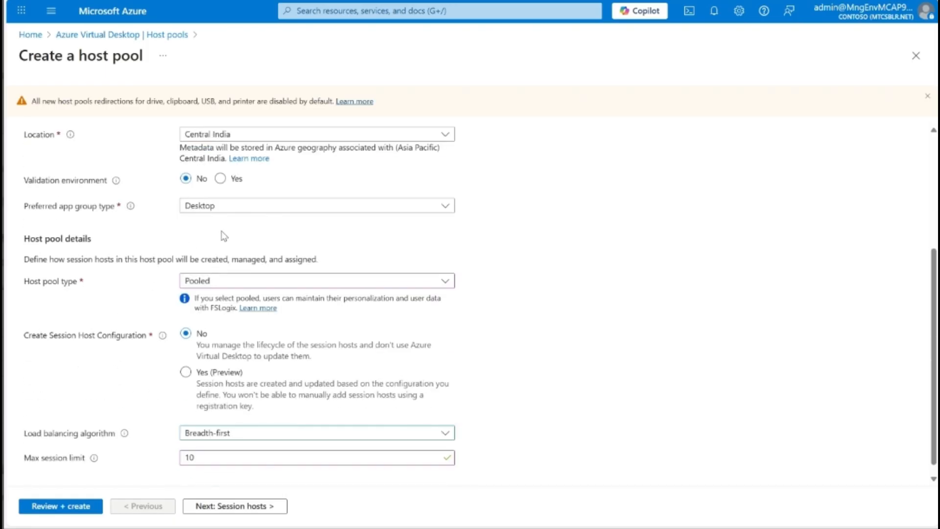
{"action": "left_click", "coordinate": [232, 217]}
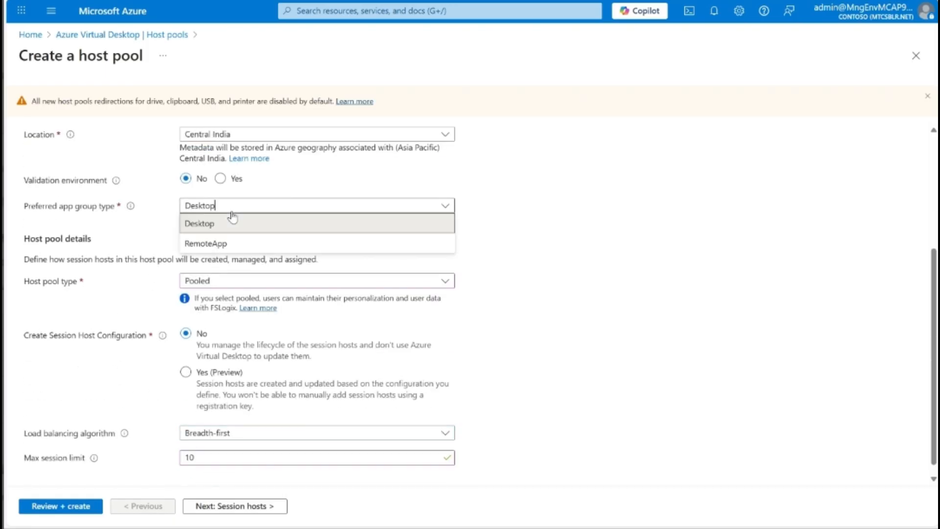
Step: Keep the host pool type Pooled with Breadth-first load balancing, then continue to Session hosts
{"action": "left_click", "coordinate": [209, 282]}
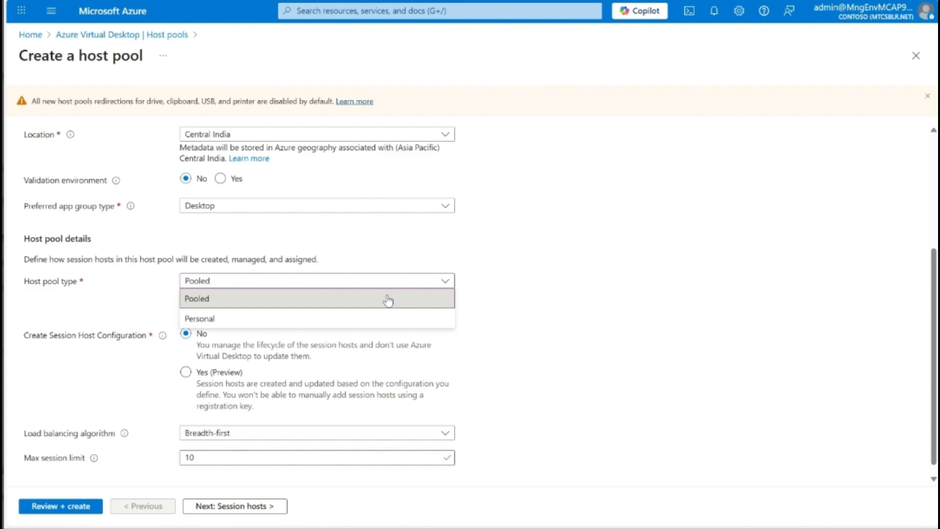
{"action": "left_click", "coordinate": [132, 411]}
{"action": "left_click", "coordinate": [210, 437]}
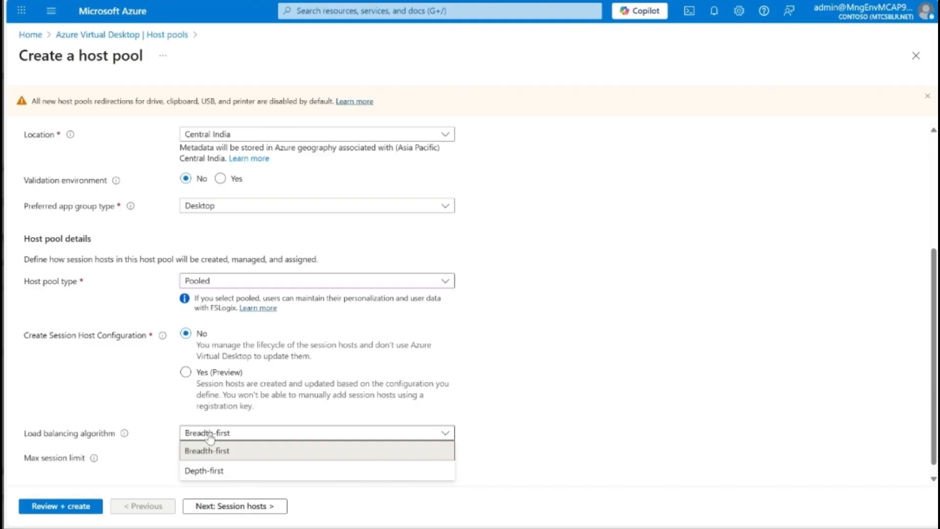
{"action": "left_click", "coordinate": [208, 450]}
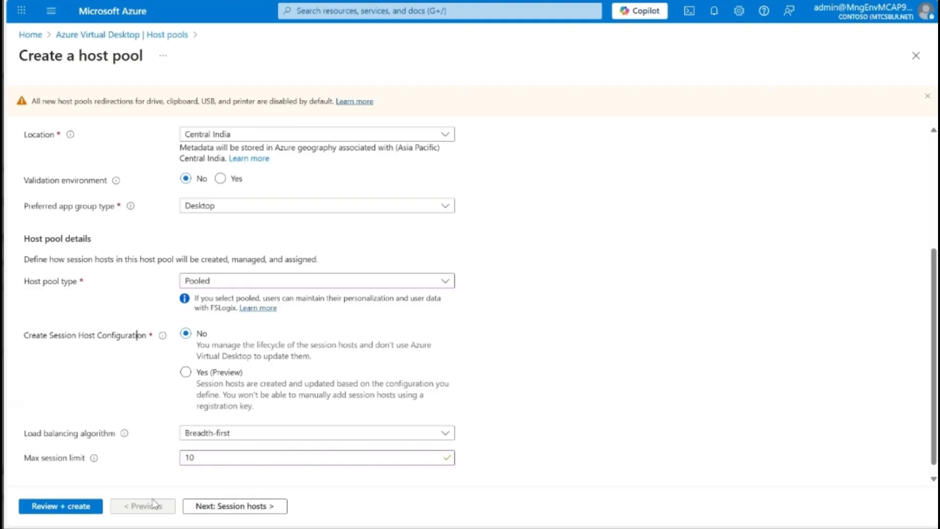
{"action": "left_click", "coordinate": [251, 508]}
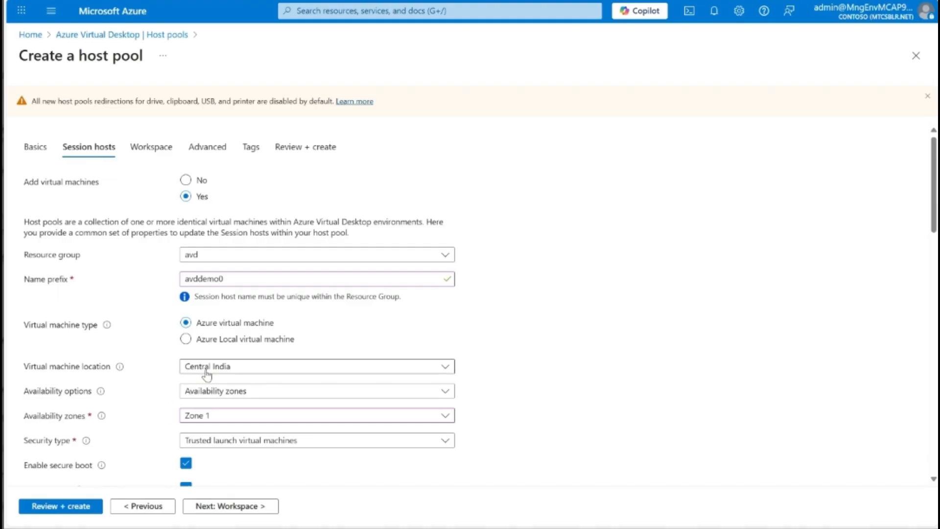
{"action": "scroll", "coordinate": [216, 433], "scroll_direction": "down", "scroll_amount": 1}
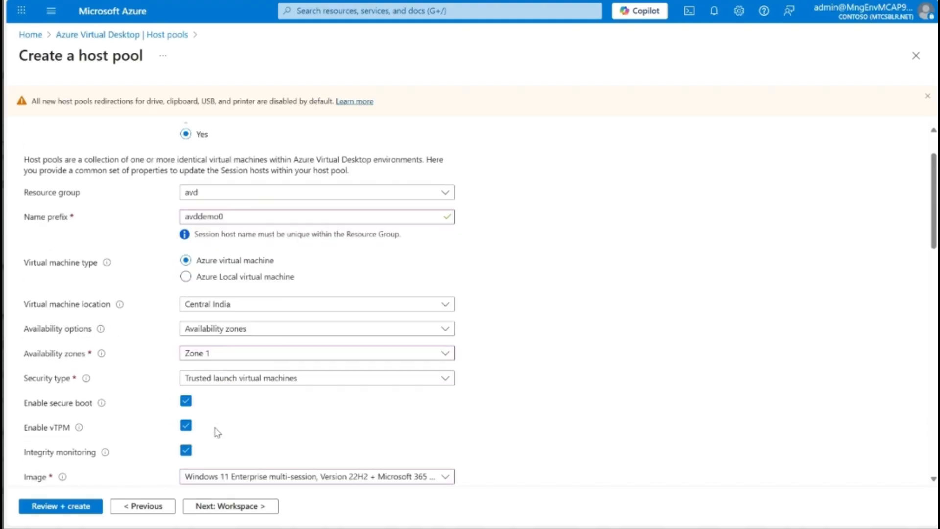
{"action": "scroll", "coordinate": [152, 420], "scroll_direction": "down", "scroll_amount": 2}
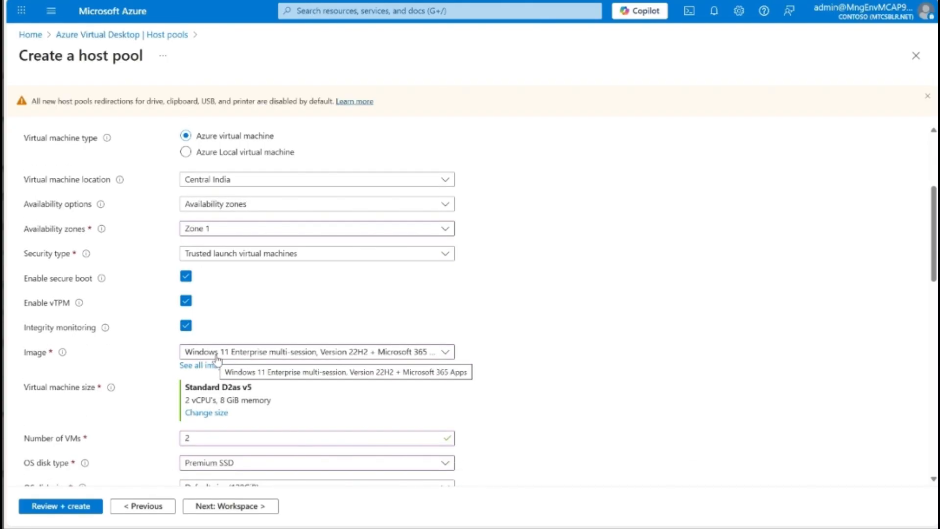
{"action": "left_click", "coordinate": [294, 356]}
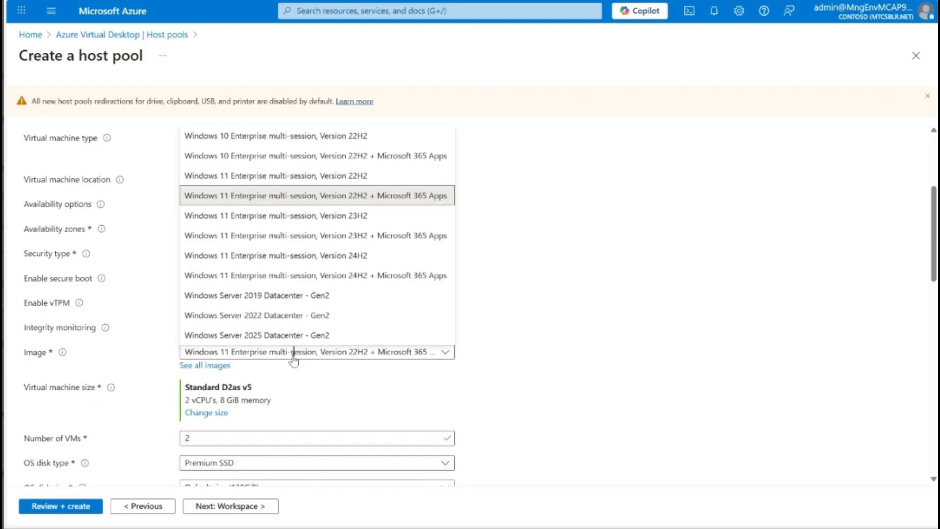
{"action": "left_click", "coordinate": [293, 359]}
{"action": "left_click", "coordinate": [294, 360]}
{"action": "left_click", "coordinate": [133, 412]}
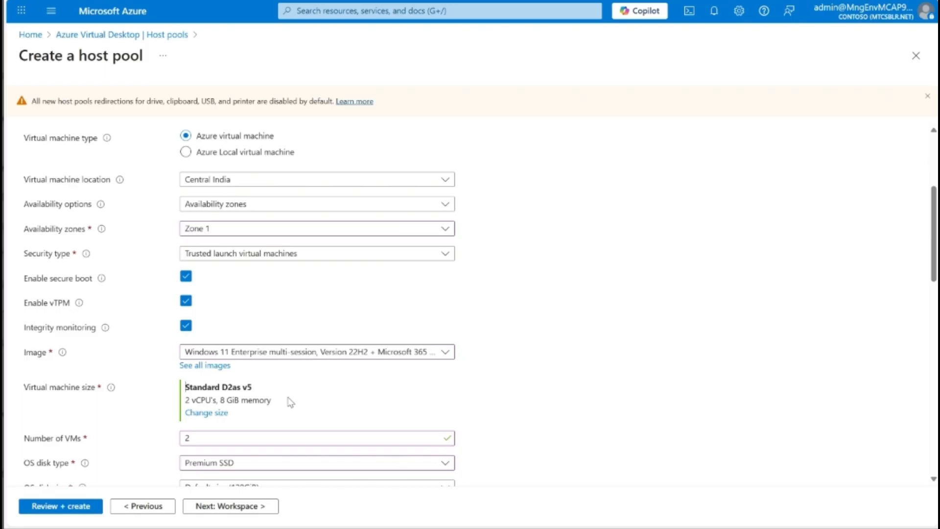
{"action": "scroll", "coordinate": [290, 401], "scroll_direction": "down", "scroll_amount": 3}
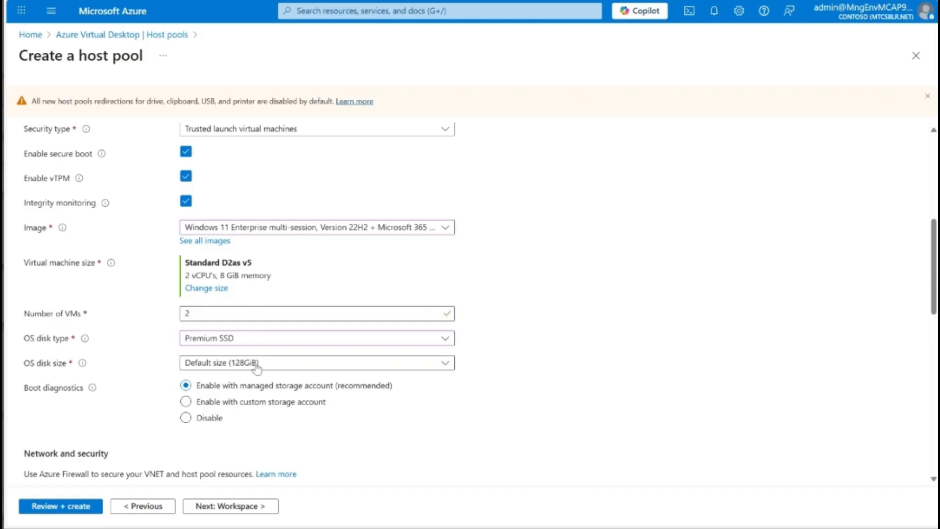
{"action": "scroll", "coordinate": [256, 368], "scroll_direction": "down", "scroll_amount": 5}
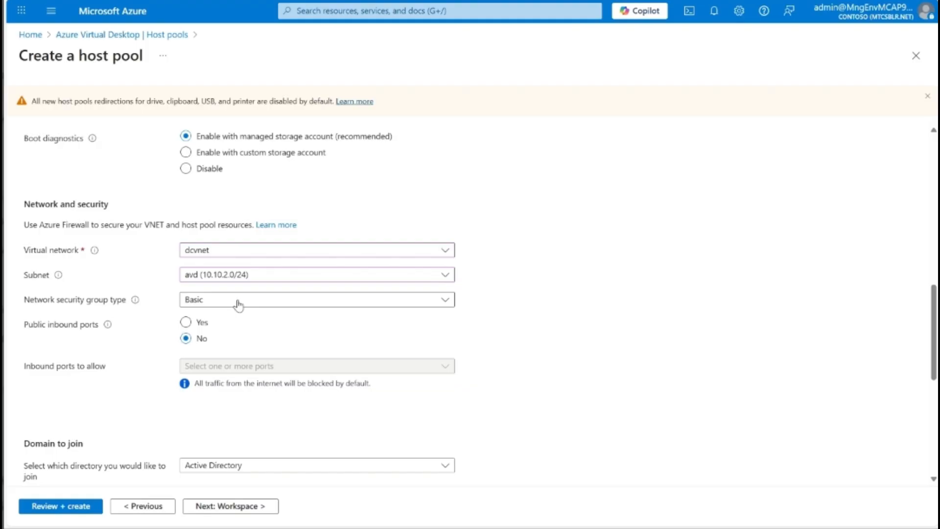
Step: Keep Active Directory as the directory the session hosts join
{"action": "scroll", "coordinate": [238, 306], "scroll_direction": "down", "scroll_amount": 1}
{"action": "scroll", "coordinate": [238, 306], "scroll_direction": "down", "scroll_amount": 3}
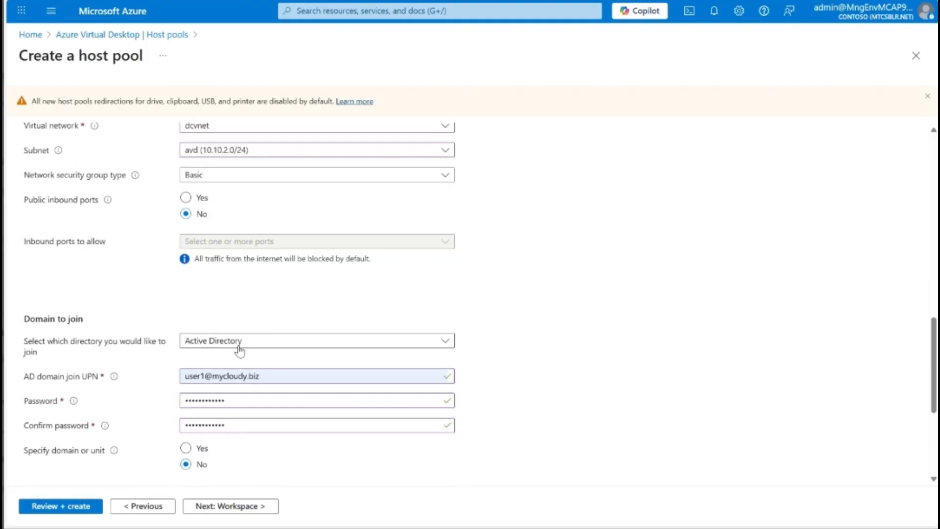
{"action": "scroll", "coordinate": [236, 341], "scroll_direction": "down", "scroll_amount": 1}
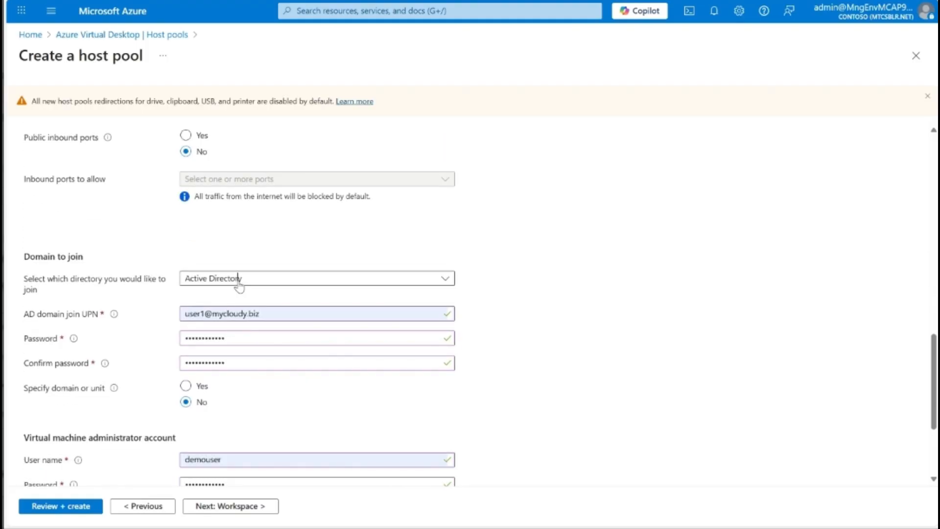
{"action": "left_click", "coordinate": [239, 284]}
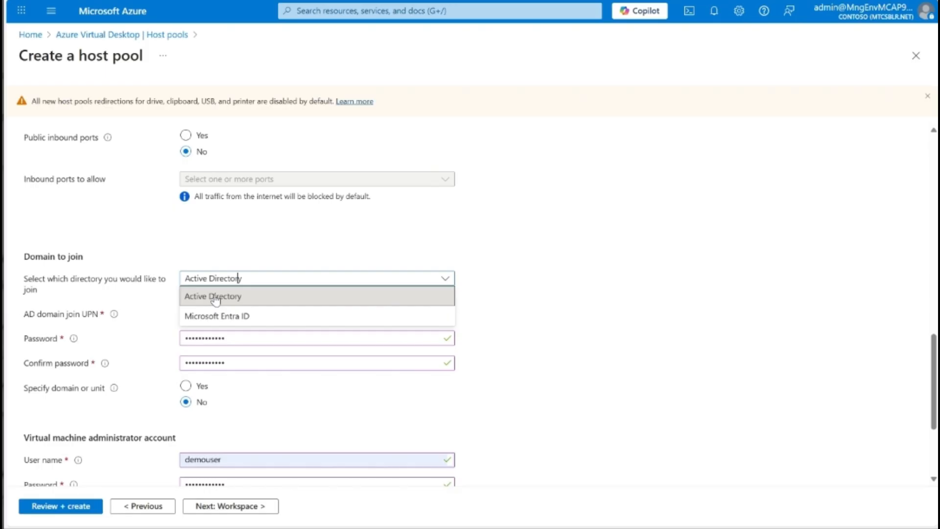
{"action": "left_click", "coordinate": [320, 243]}
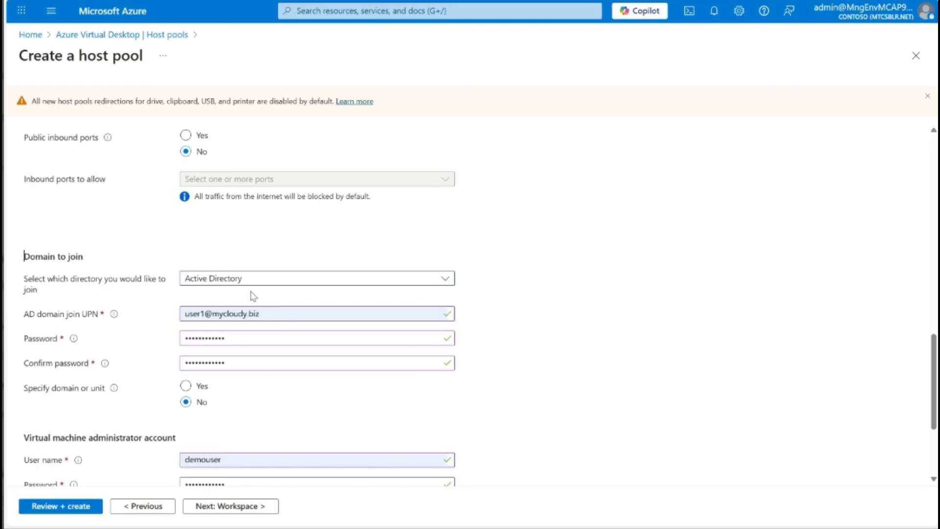
Step: Review the domain join UPN and admin account fields, then advance to the Workspace step
{"action": "triple_click", "coordinate": [258, 314]}
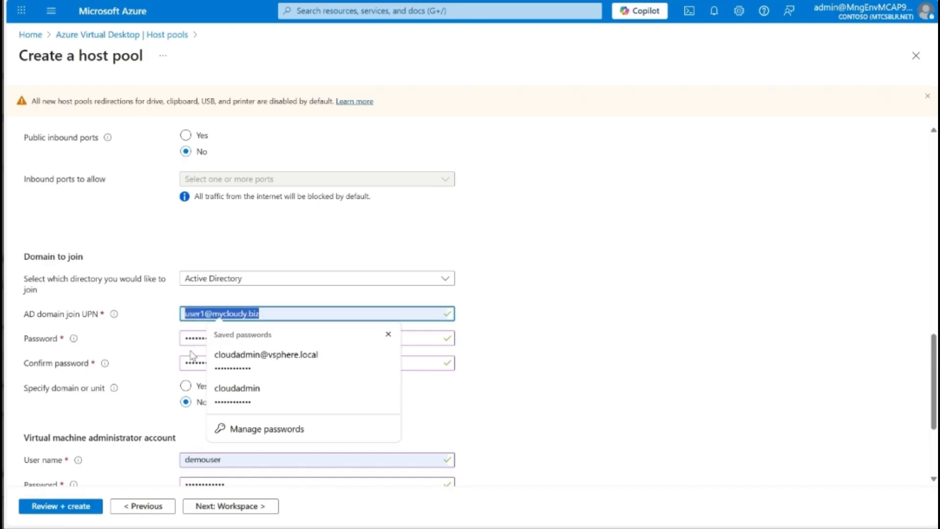
{"action": "scroll", "coordinate": [191, 355], "scroll_direction": "down", "scroll_amount": 1}
{"action": "left_click", "coordinate": [137, 360]}
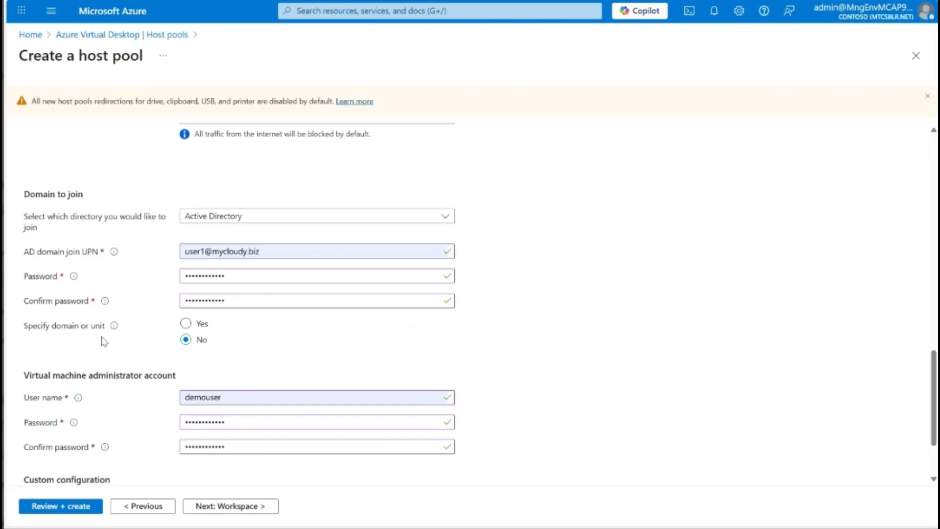
{"action": "scroll", "coordinate": [193, 343], "scroll_direction": "down", "scroll_amount": 2}
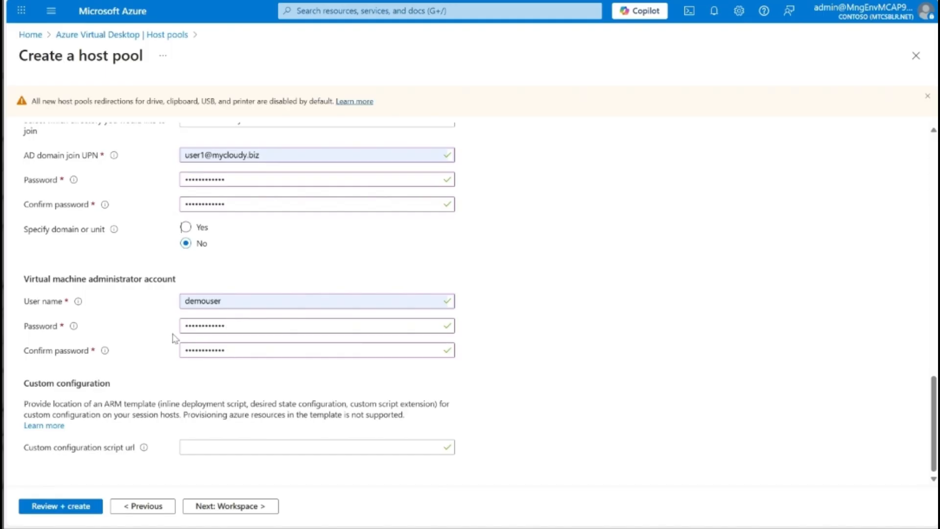
{"action": "scroll", "coordinate": [263, 352], "scroll_direction": "up", "scroll_amount": 9}
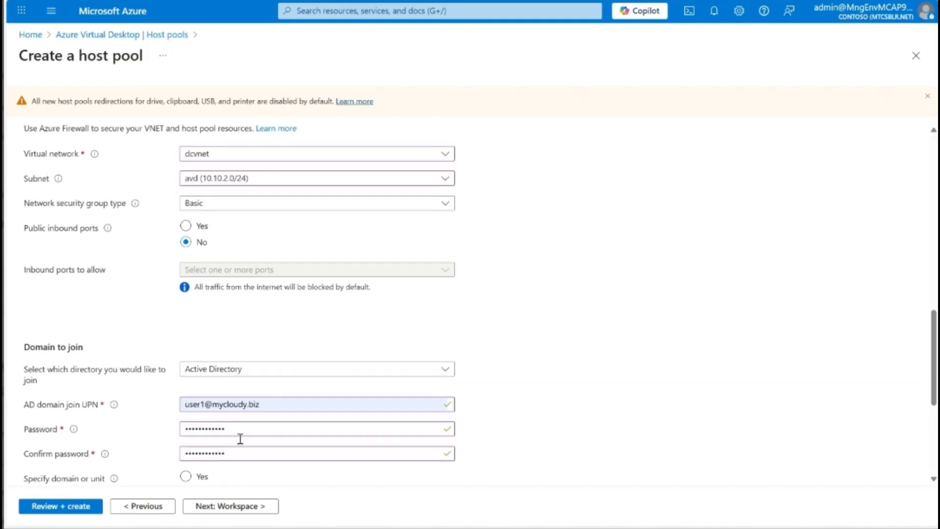
{"action": "left_click", "coordinate": [210, 507]}
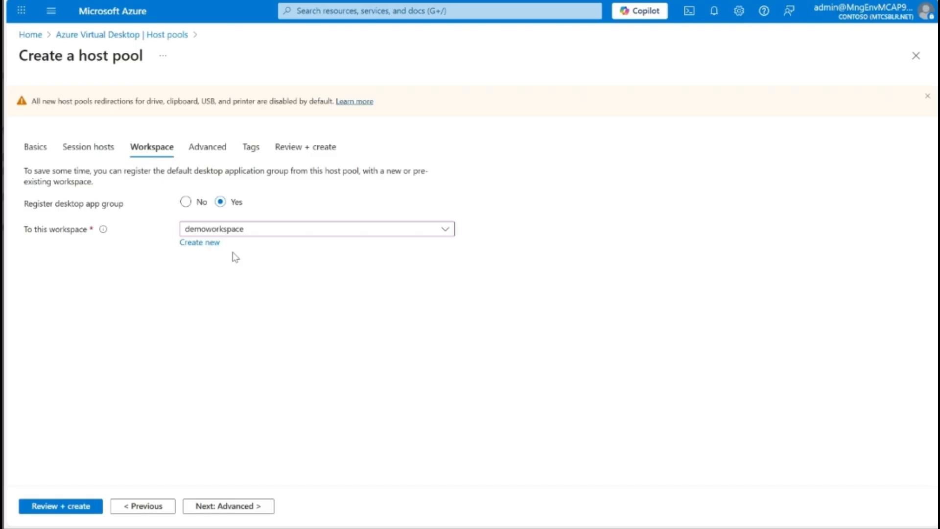
Step: Open the Advanced step to review diagnostics sent to Log Analytics workspace loa-cin
{"action": "left_click", "coordinate": [199, 149]}
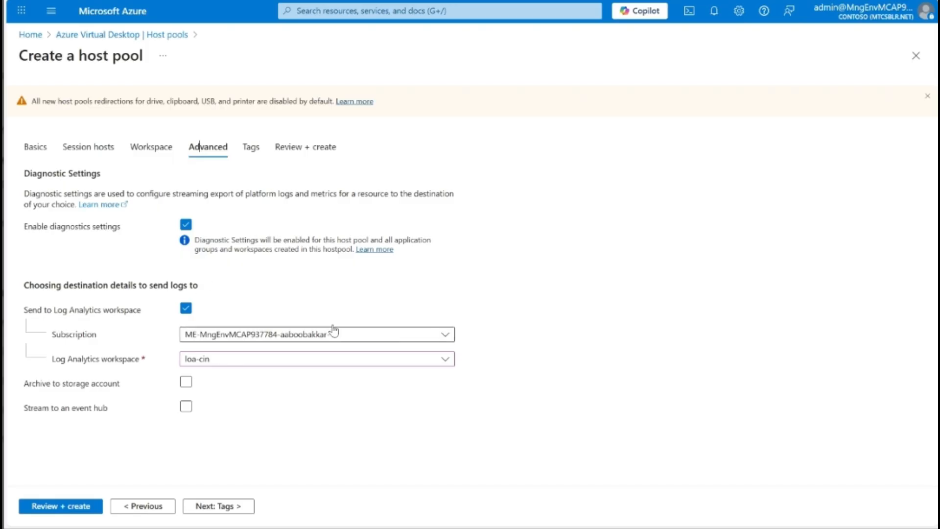
Step: Discard the unsaved host pool edits and go back to the portal
{"action": "left_click", "coordinate": [124, 20]}
{"action": "left_click", "coordinate": [536, 38]}
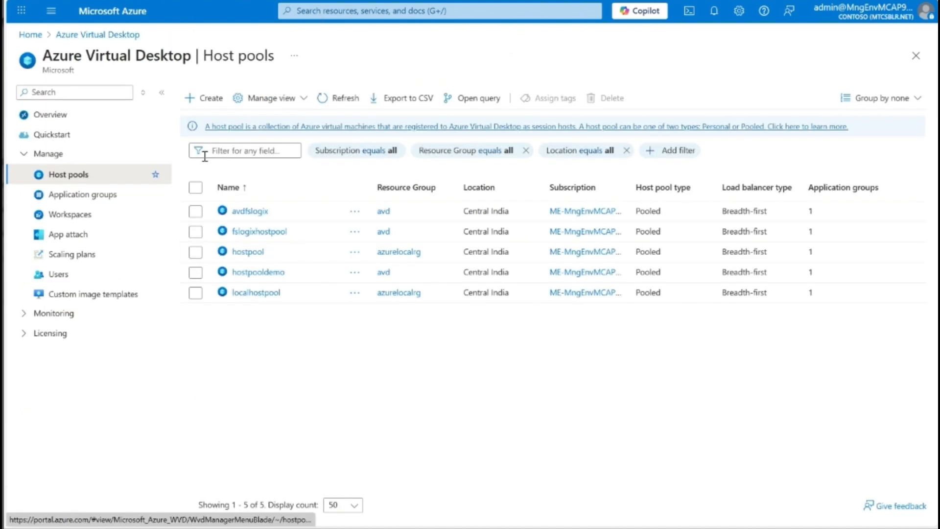
{"action": "left_click", "coordinate": [275, 277]}
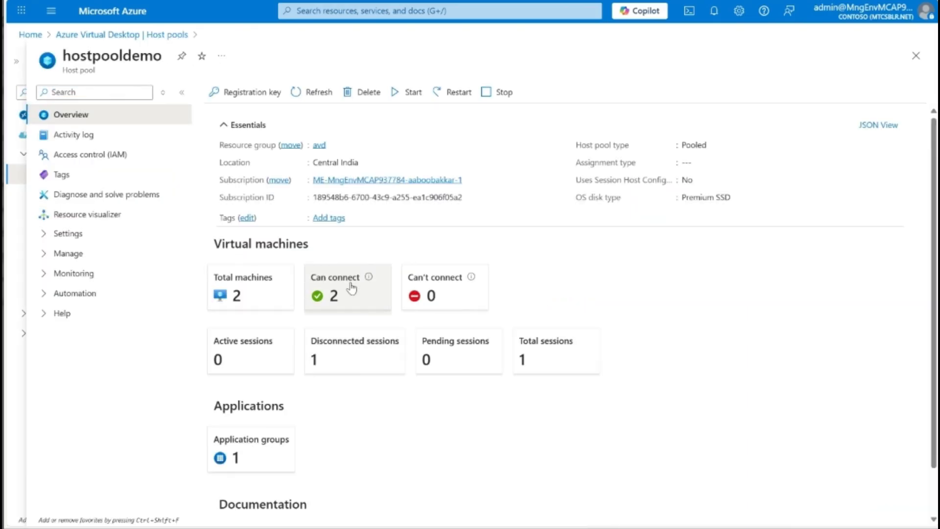
{"action": "left_click", "coordinate": [342, 297]}
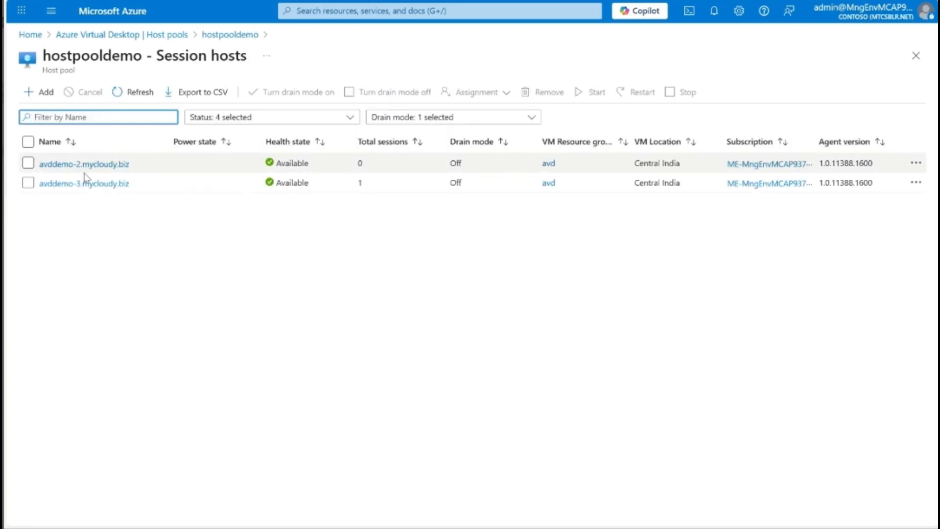
{"action": "left_click", "coordinate": [84, 165]}
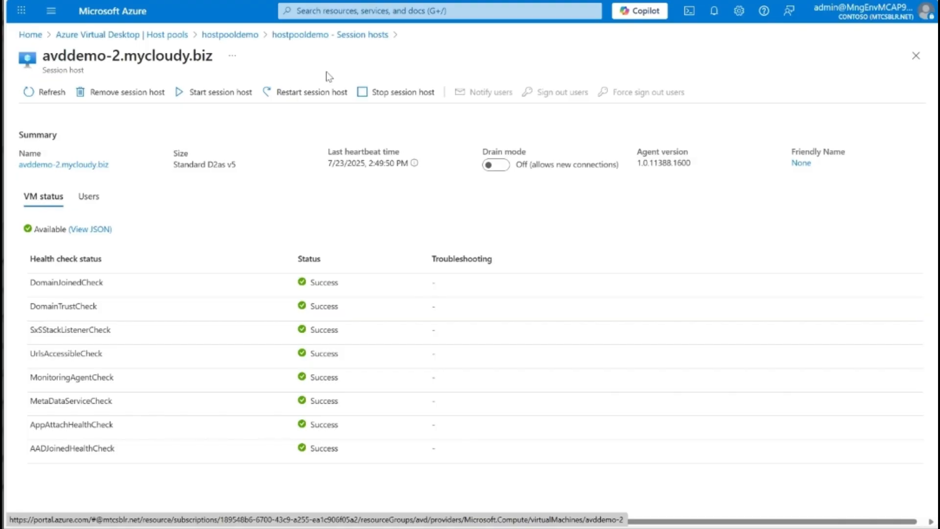
{"action": "left_click", "coordinate": [330, 34]}
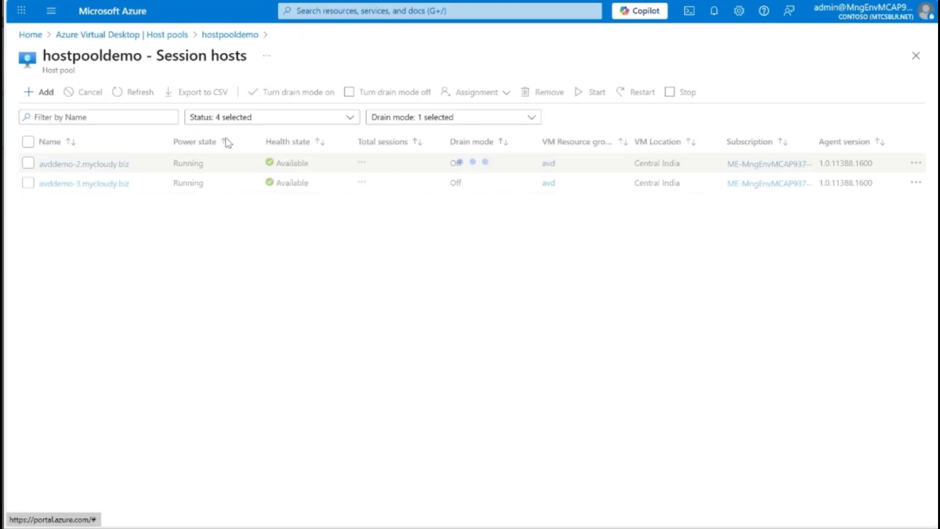
{"action": "left_click", "coordinate": [216, 36]}
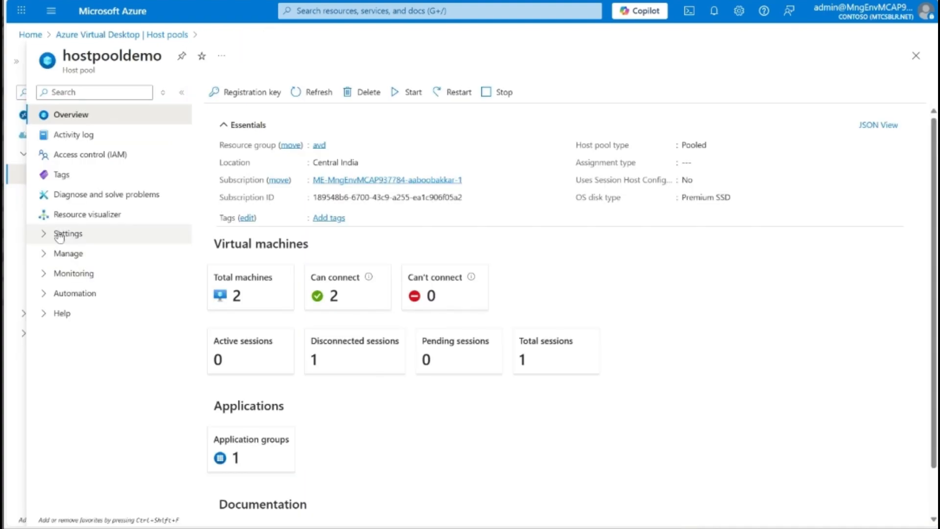
Step: Open the hostpooldemo-DAG application group from the Application groups list
{"action": "left_click", "coordinate": [117, 35]}
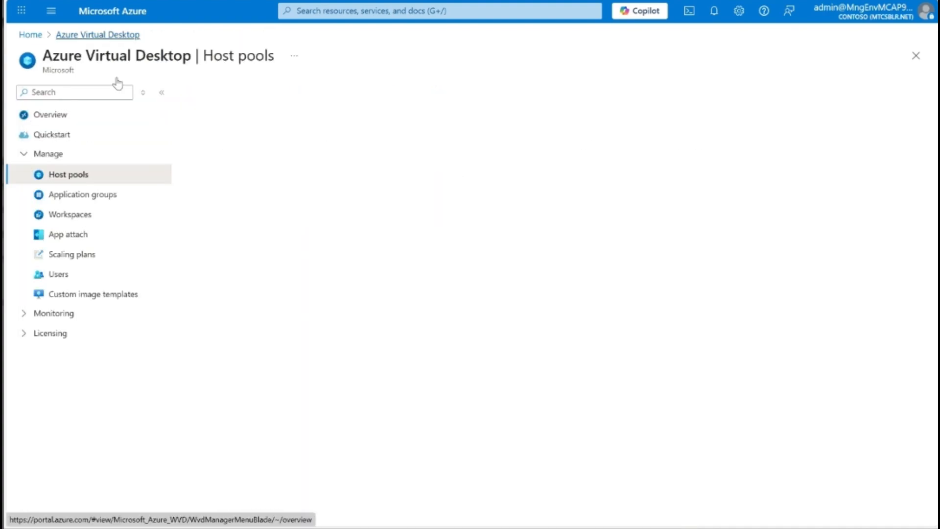
{"action": "left_click", "coordinate": [93, 196]}
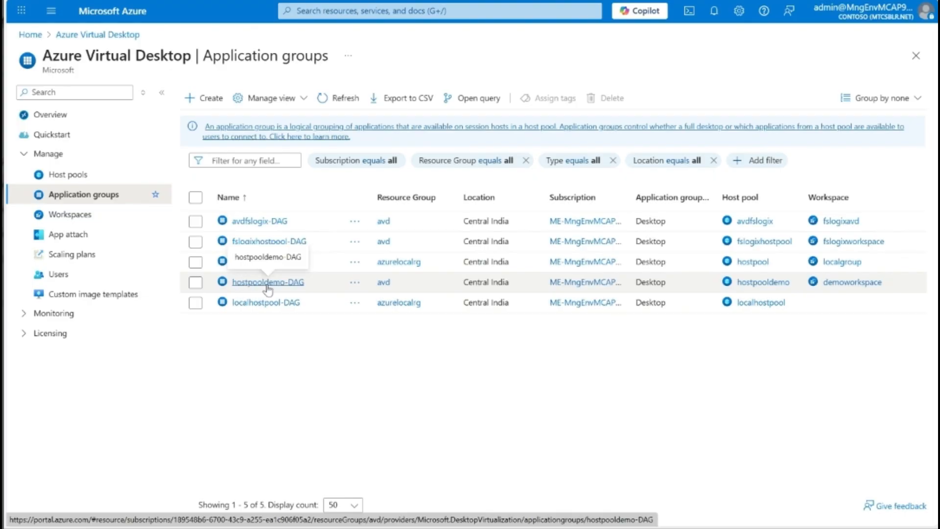
{"action": "left_click", "coordinate": [268, 282]}
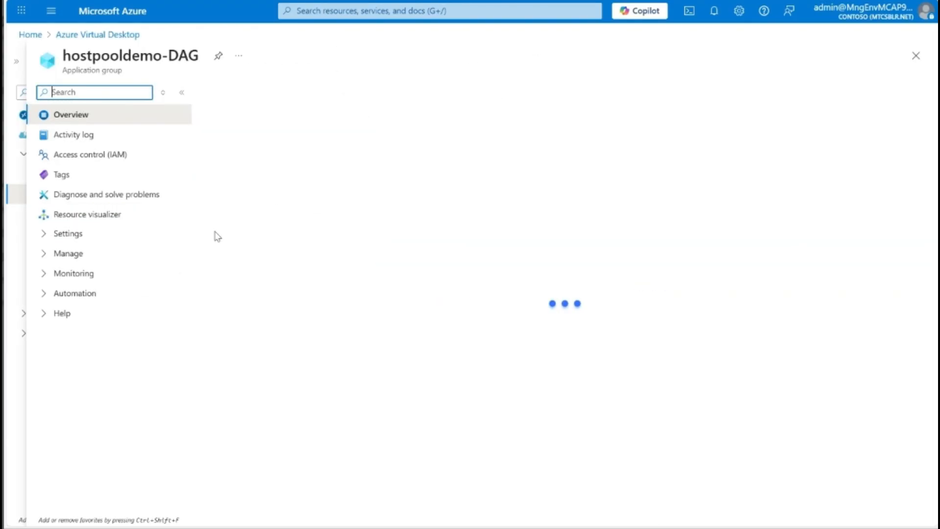
Step: Review hostpooldemo-DAG's SessionDesktop application and two assigned users, then return to Application groups
{"action": "left_click", "coordinate": [108, 235]}
{"action": "left_click", "coordinate": [78, 293]}
{"action": "left_click", "coordinate": [130, 318]}
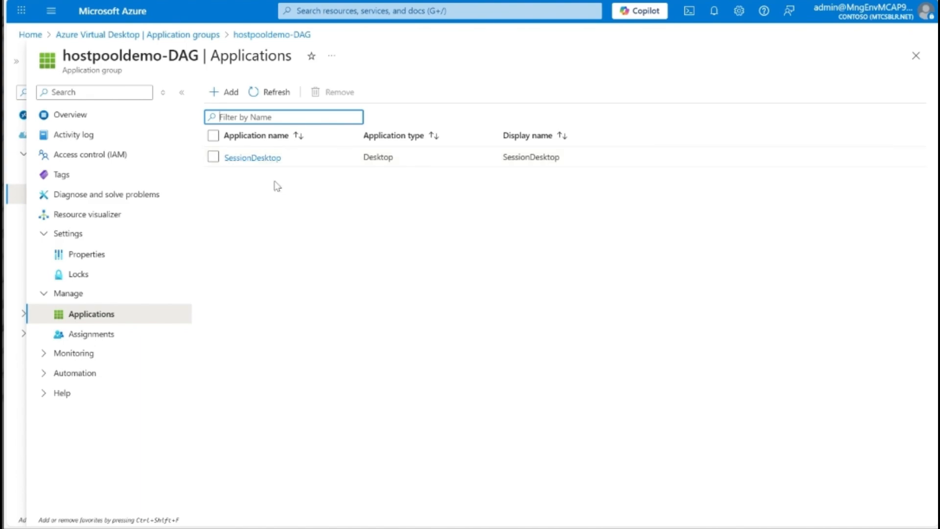
{"action": "left_click", "coordinate": [110, 335]}
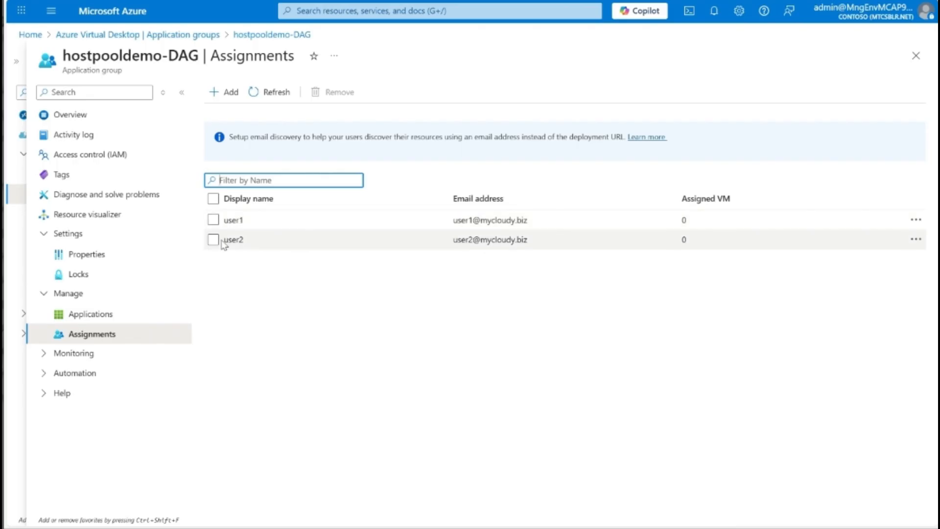
{"action": "left_click", "coordinate": [224, 93]}
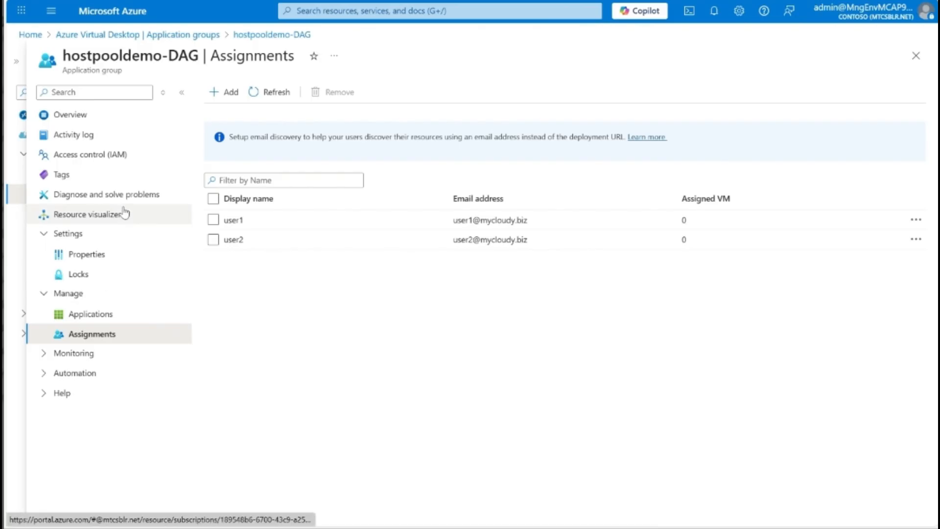
{"action": "left_click", "coordinate": [97, 315]}
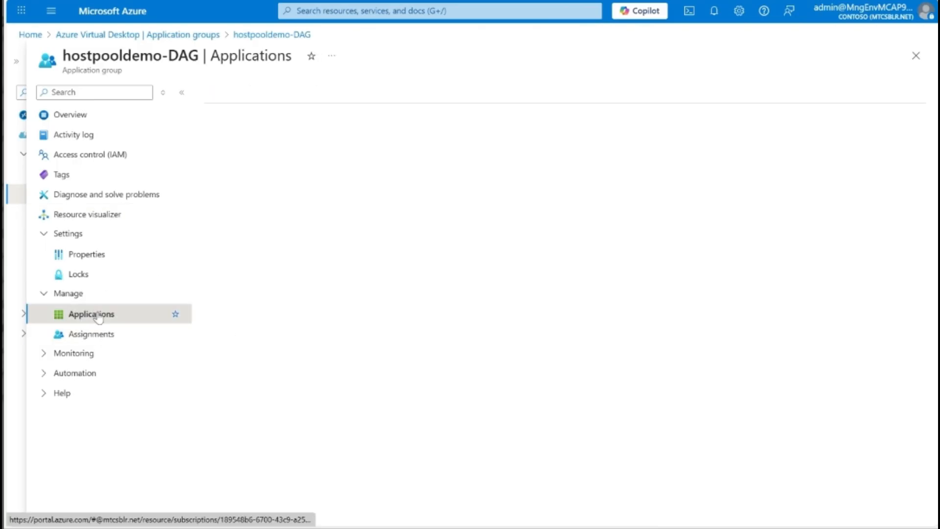
{"action": "left_click", "coordinate": [105, 336]}
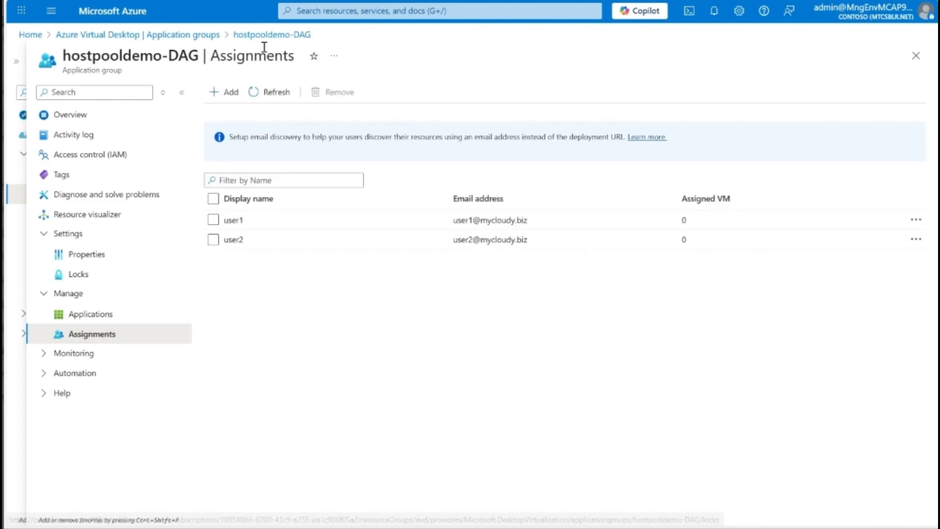
{"action": "left_click", "coordinate": [198, 35]}
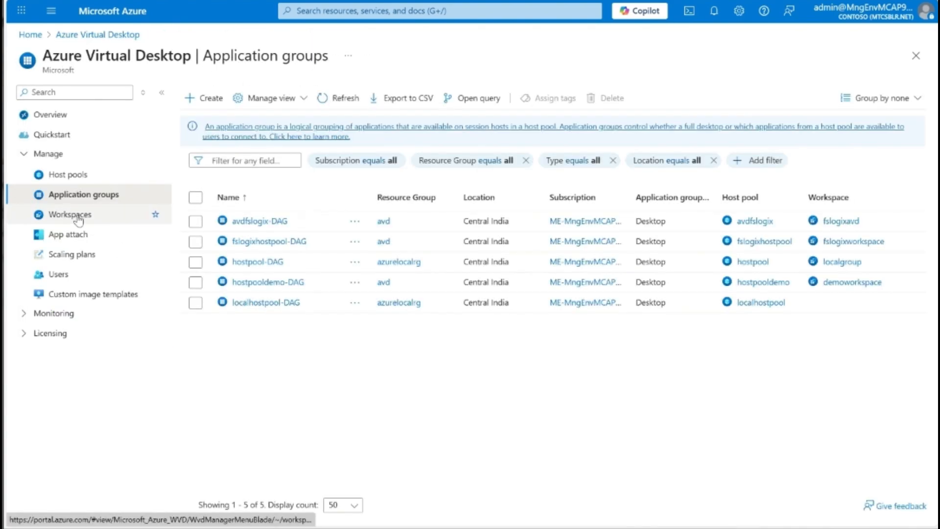
Step: Open demoworkspace's Application groups, where hostpooldemo-DAG is the only registered Desktop group
{"action": "left_click", "coordinate": [77, 218]}
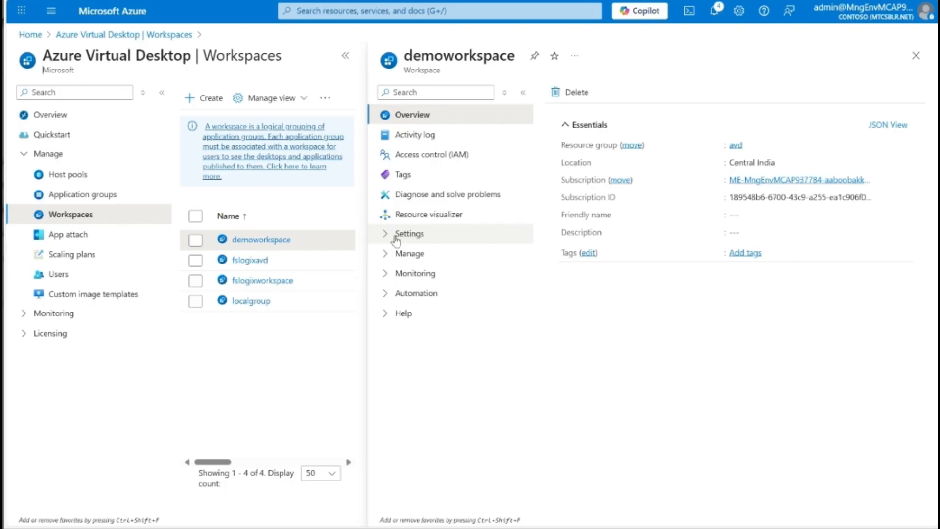
{"action": "left_click", "coordinate": [394, 240]}
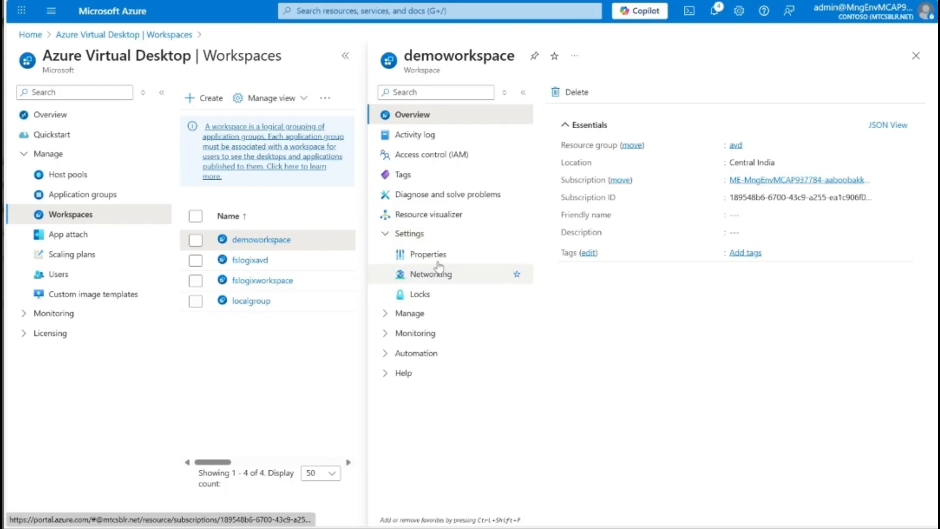
{"action": "left_click", "coordinate": [410, 313]}
{"action": "left_click", "coordinate": [414, 335]}
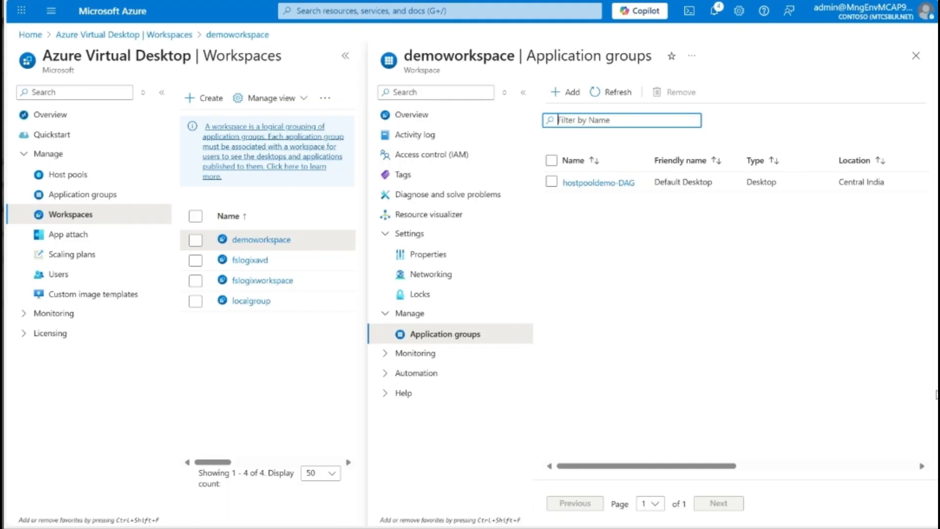
{"action": "left_click", "coordinate": [923, 379]}
Step: Bring Windows App forward full-screen and check which account is signed in
{"action": "mouse_move", "coordinate": [643, 528]}
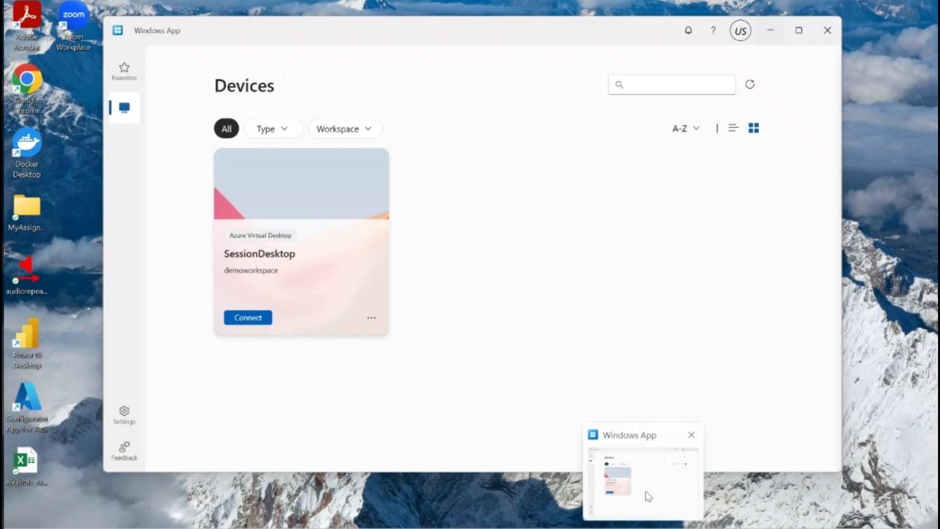
{"action": "left_click", "coordinate": [646, 497]}
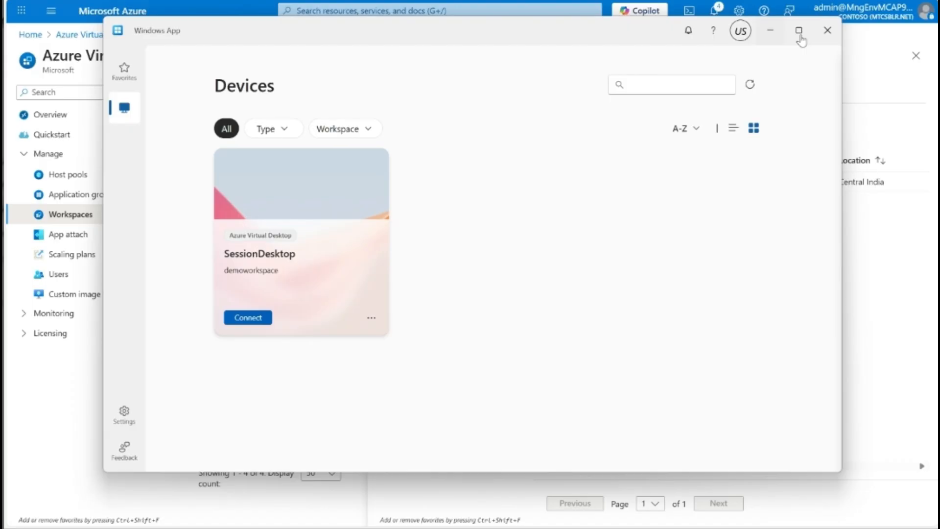
{"action": "left_click", "coordinate": [797, 31]}
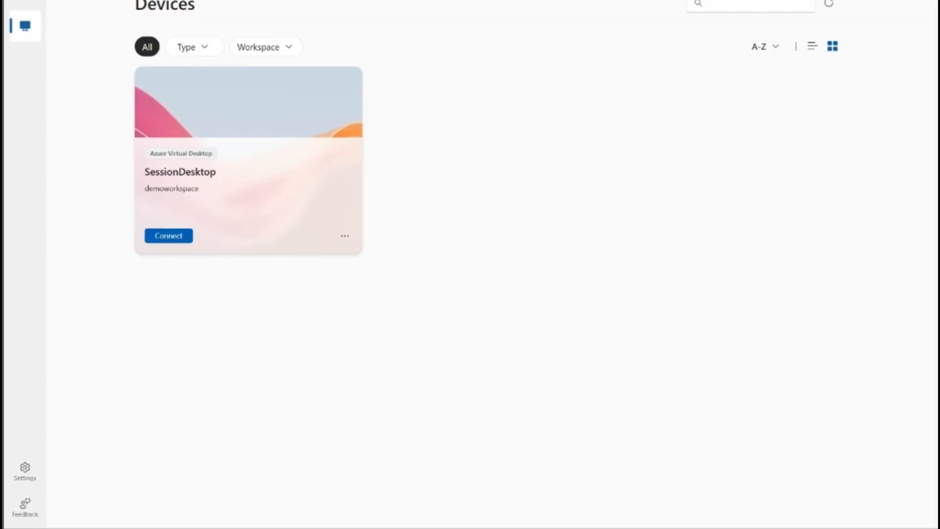
{"action": "left_click", "coordinate": [835, 1]}
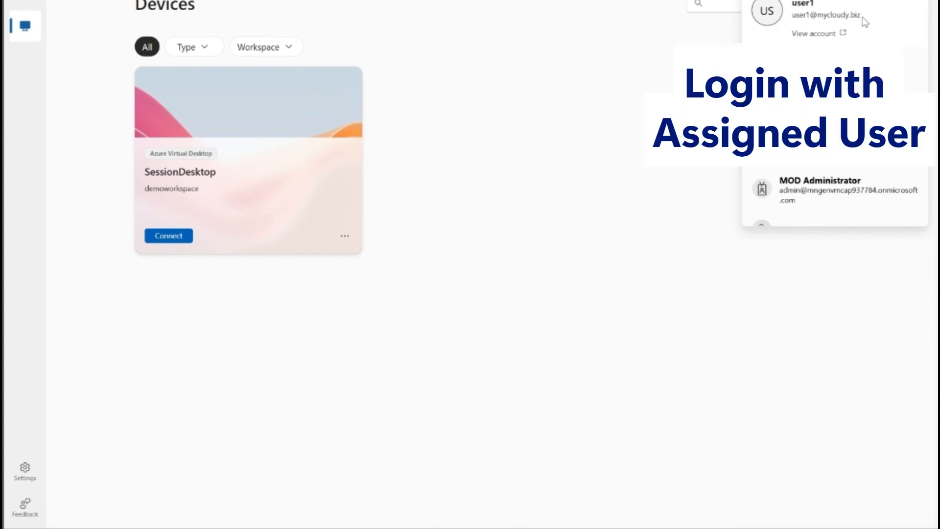
{"action": "left_click", "coordinate": [640, 128]}
{"action": "left_click_drag", "start_coordinate": [145, 189], "coordinate": [203, 195]}
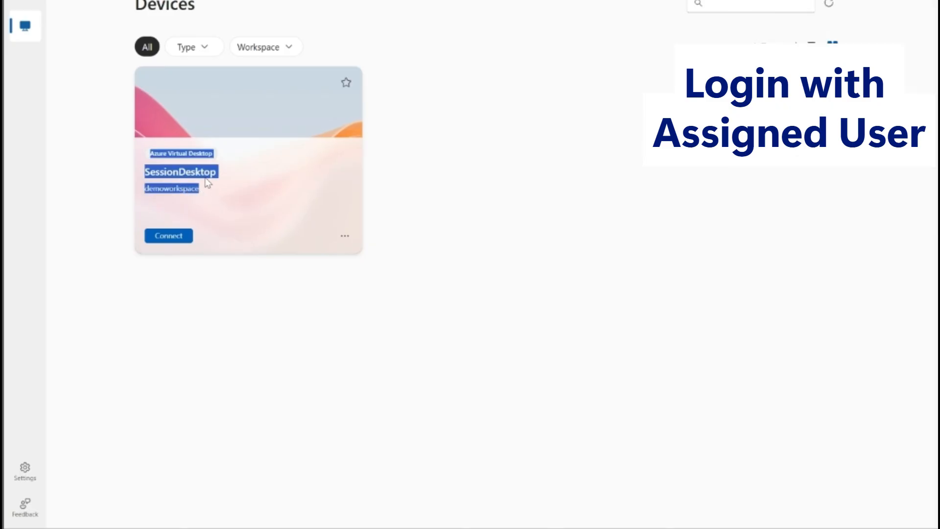
{"action": "left_click", "coordinate": [130, 178]}
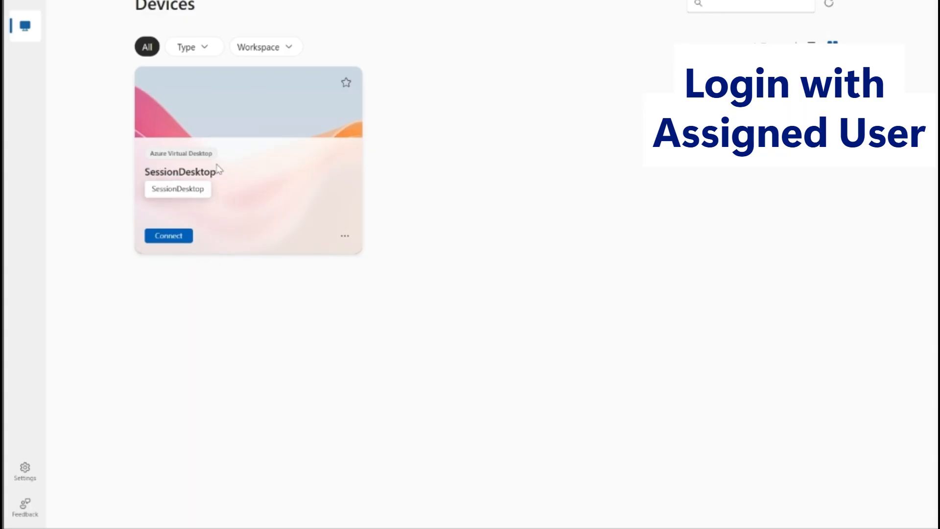
Step: Connect to SessionDesktop from demoworkspace, entering the assigned user's password
{"action": "left_click", "coordinate": [163, 238]}
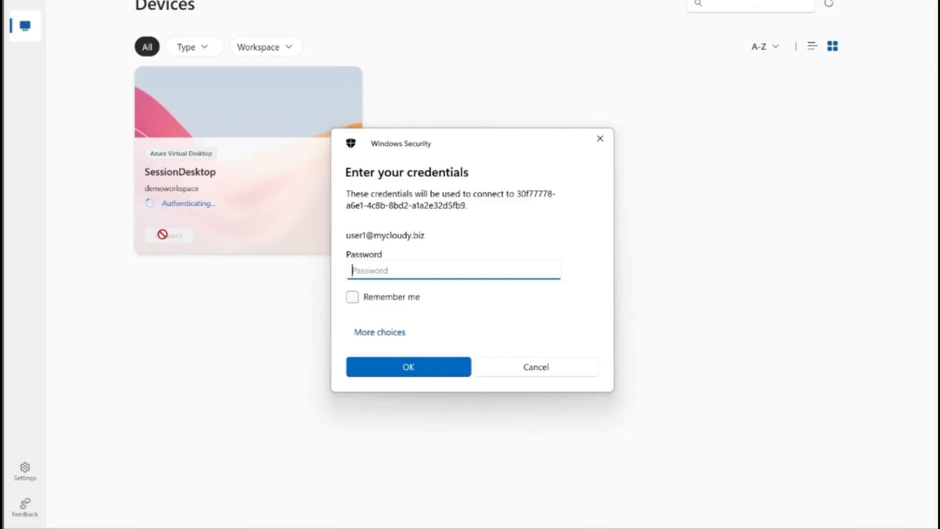
{"action": "type", "text": "***********"}
{"action": "key", "text": "Return"}
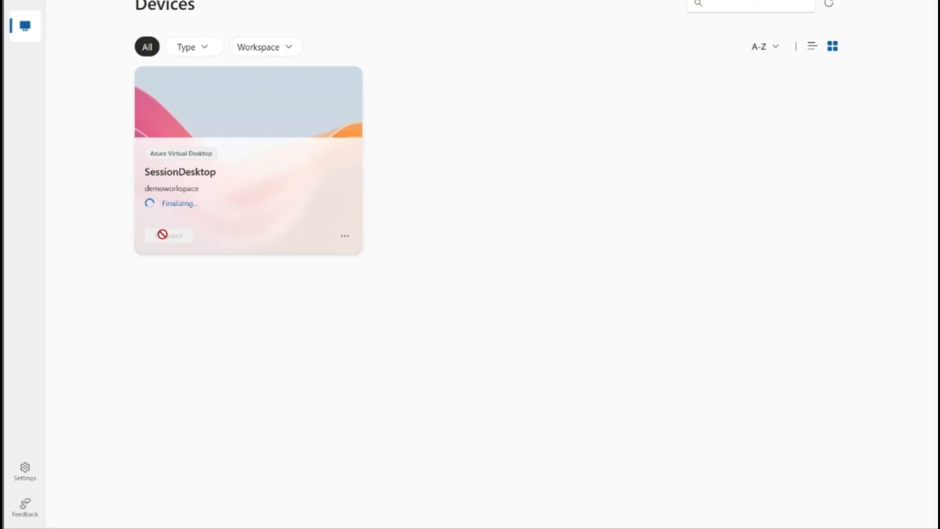